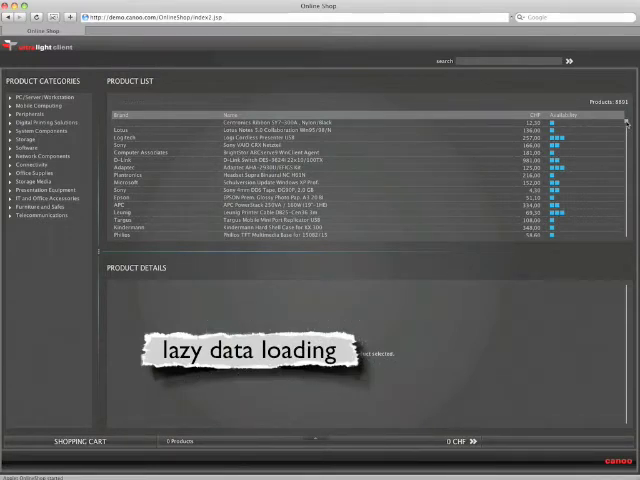
pyautogui.moveTo(627, 122); pyautogui.dragTo(628, 184)
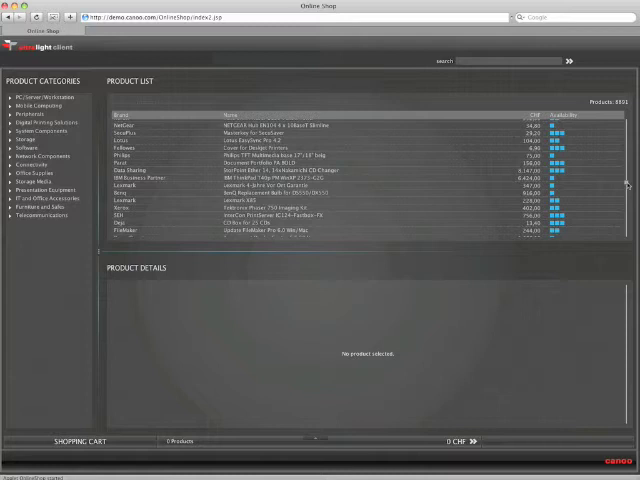
pyautogui.moveTo(627, 185); pyautogui.dragTo(627, 121)
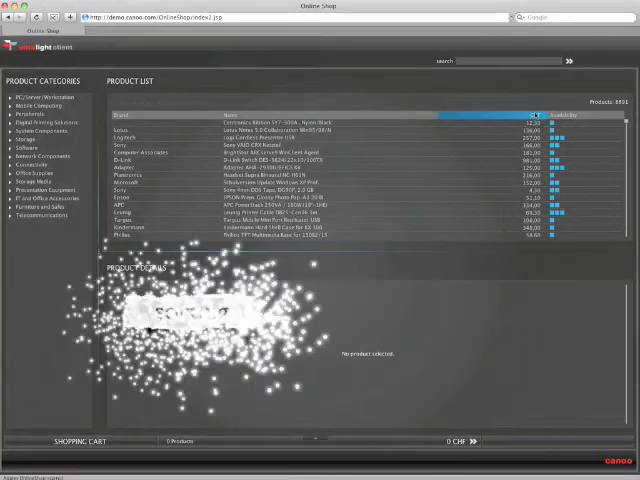
# Step: Sort products by CHF price, highest first, and move the Availability column before CHF
pyautogui.click(535, 116)
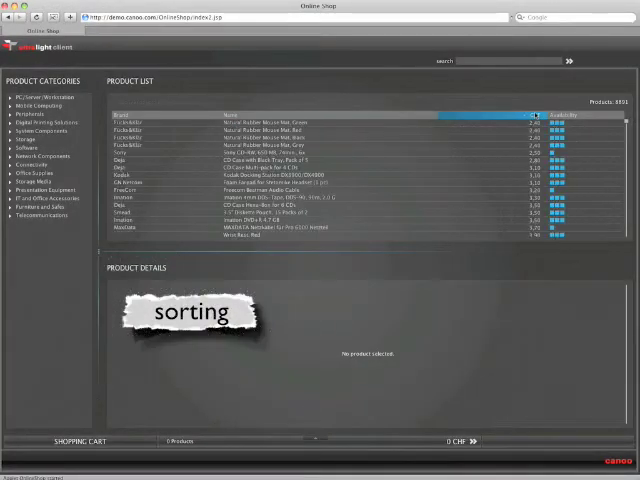
pyautogui.click(535, 116)
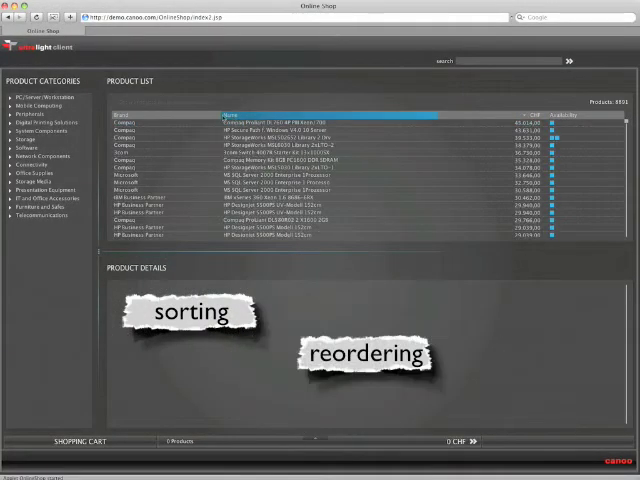
pyautogui.moveTo(221, 116)
pyautogui.mouseDown()
pyautogui.moveTo(274, 116)
pyautogui.moveTo(219, 116)
pyautogui.mouseUp()
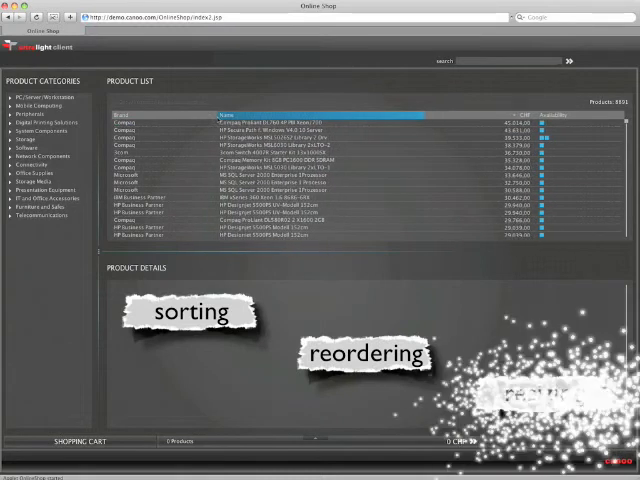
pyautogui.moveTo(545, 116); pyautogui.dragTo(466, 116)
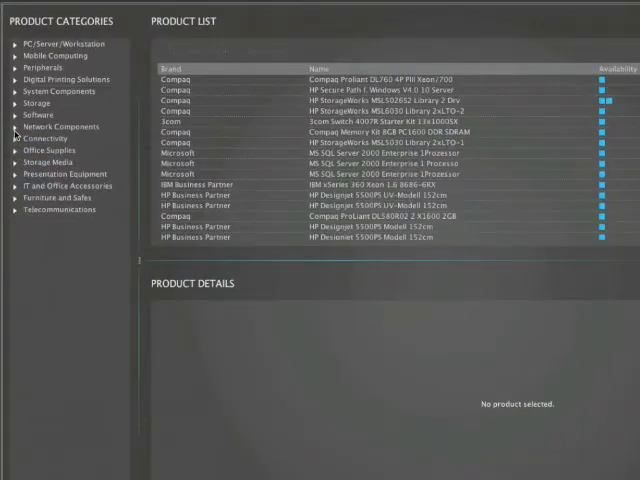
# Step: Expand Storage and Hard Drives (Storage) in the category tree and widen the categories panel
pyautogui.click(14, 103)
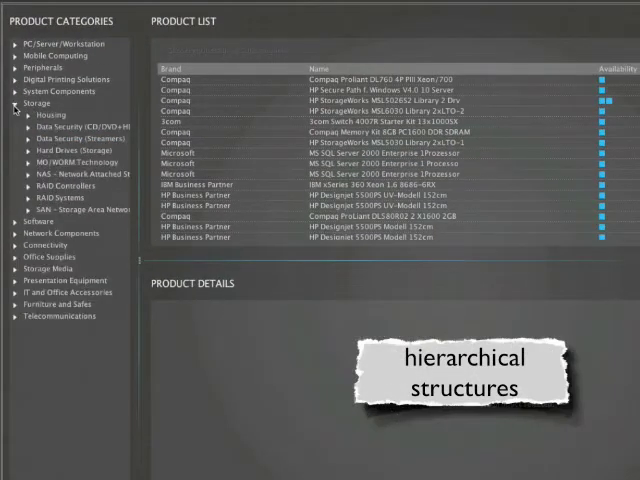
pyautogui.click(28, 150)
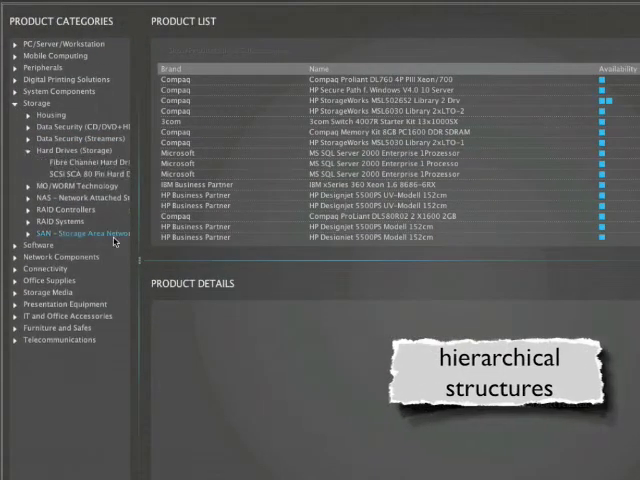
pyautogui.moveTo(139, 263)
pyautogui.mouseDown()
pyautogui.moveTo(201, 206)
pyautogui.moveTo(181, 251)
pyautogui.mouseUp()
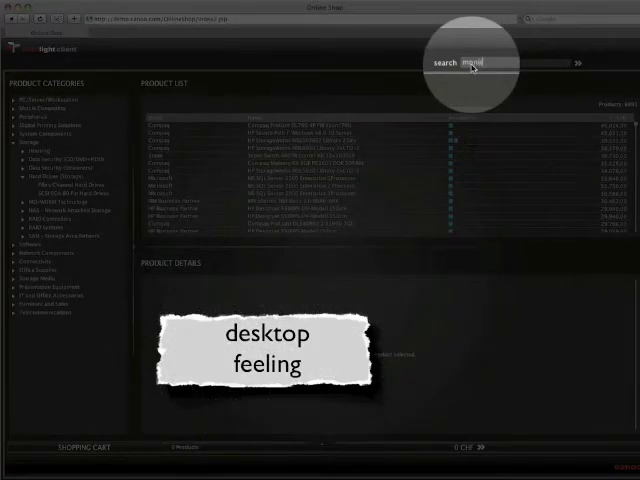
pyautogui.write('or')
# Step: Search for 'monitor', view the EIZO L685-K, then the Sony P82 18" LCD-Monitor details
pyautogui.press('Return')
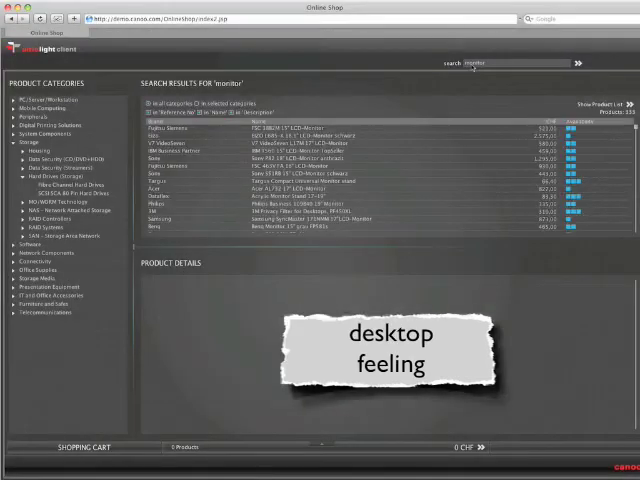
pyautogui.click(401, 136)
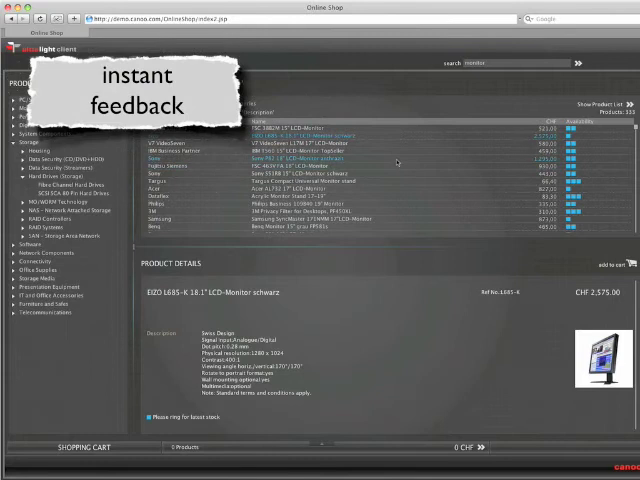
pyautogui.click(397, 160)
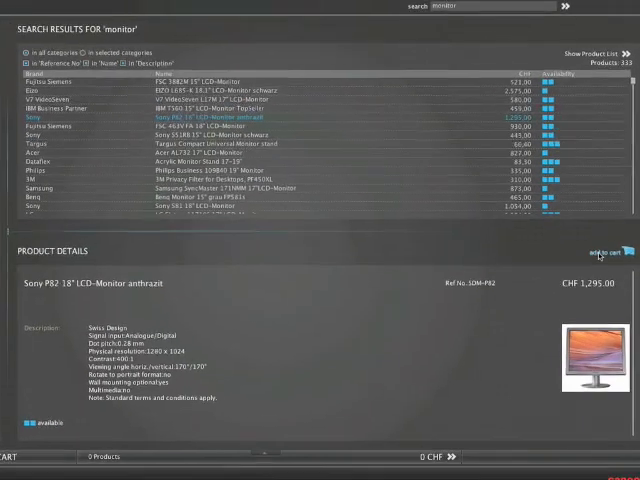
# Step: Add the Sony P82 and the EIZO L685-K to the cart, reaching CHF 3,870.00
pyautogui.click(600, 269)
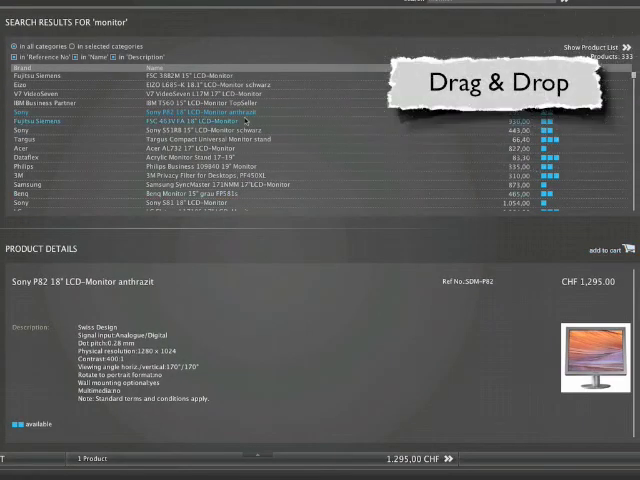
pyautogui.moveTo(230, 86); pyautogui.dragTo(418, 463)
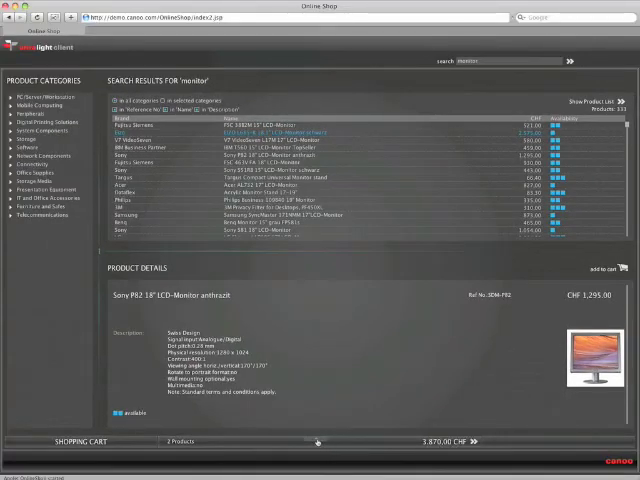
# Step: Raise the Sony P82 quantity to 2 in the shopping cart, totalling CHF 5,165.00
pyautogui.click(317, 441)
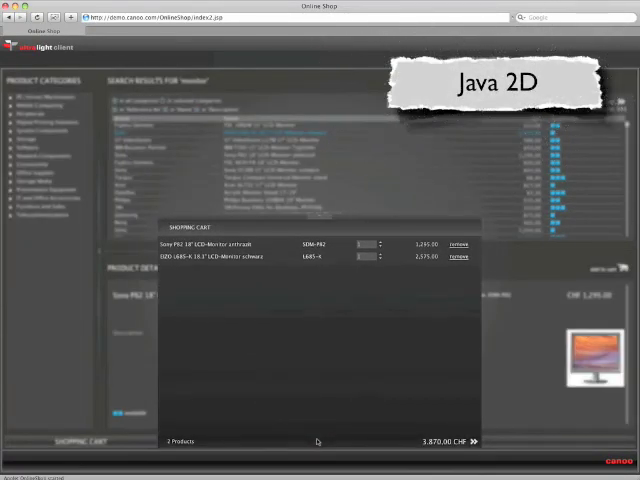
pyautogui.click(379, 243)
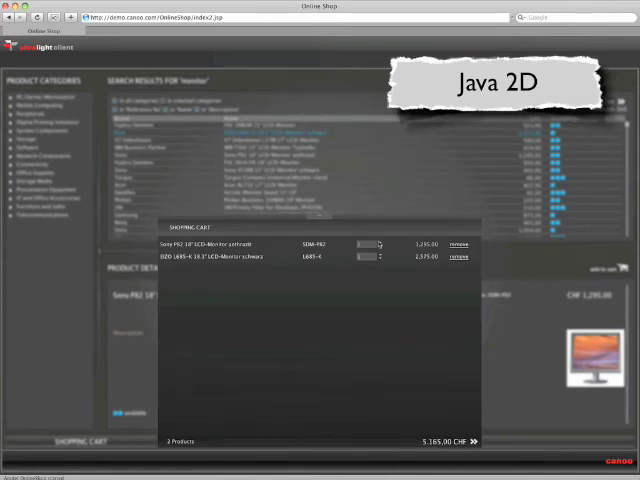
pyautogui.click(318, 218)
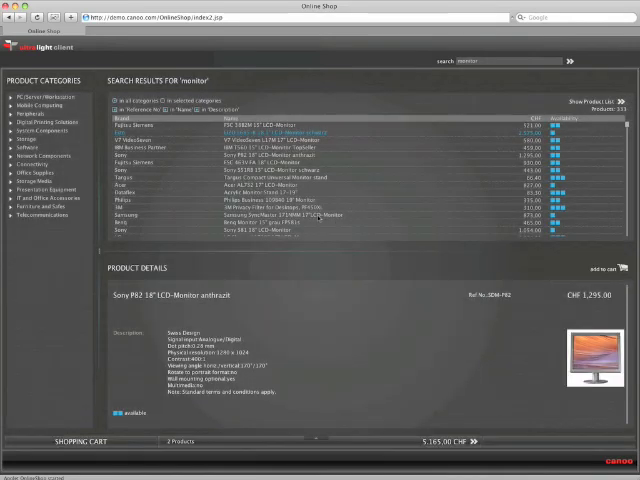